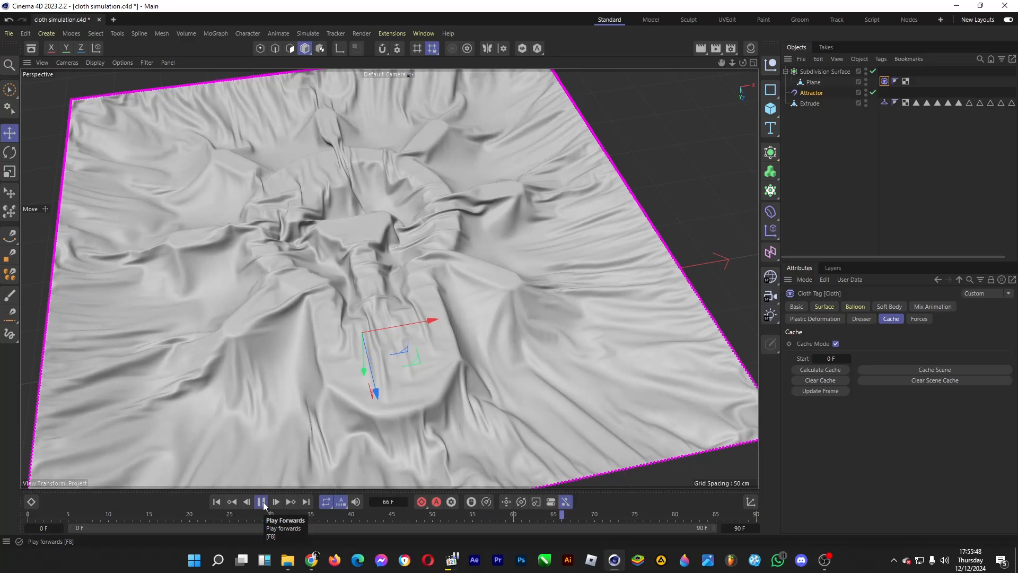
Open the project's Simulation scene settings and check the gravity value
left_click(788, 280)
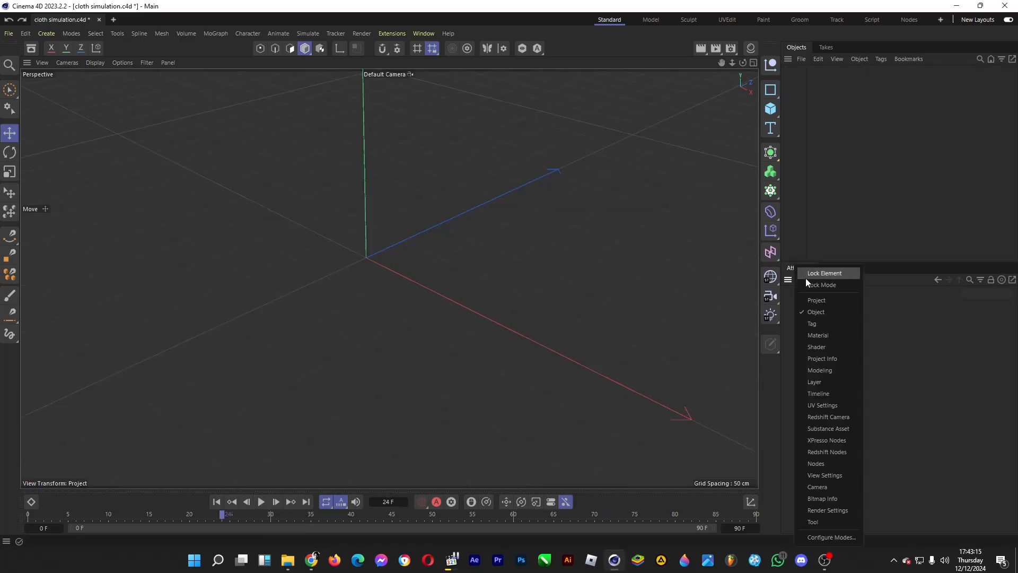
left_click(817, 300)
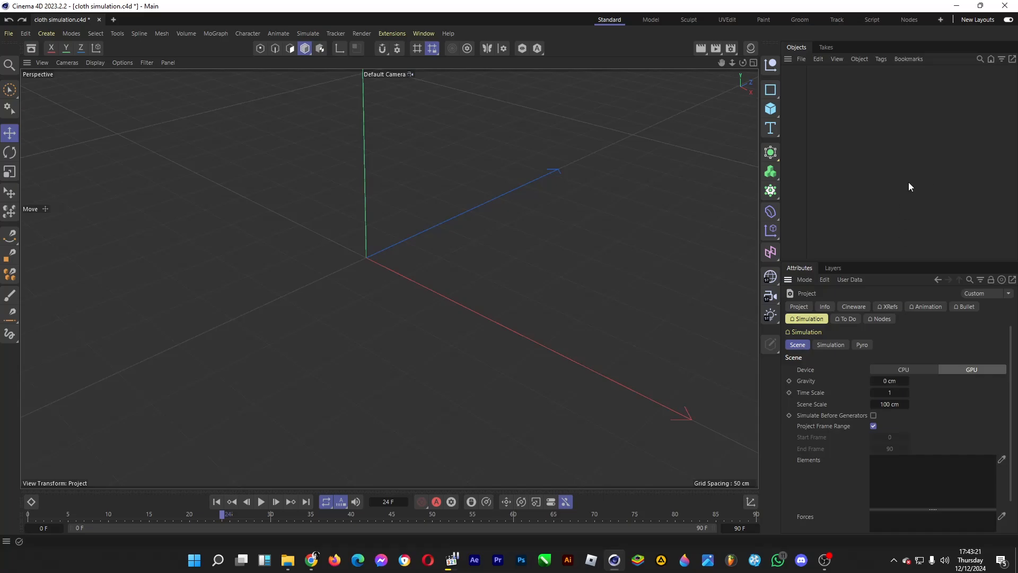
Add a Plane primitive with 200 width segments and 200 height segments
left_click(773, 110)
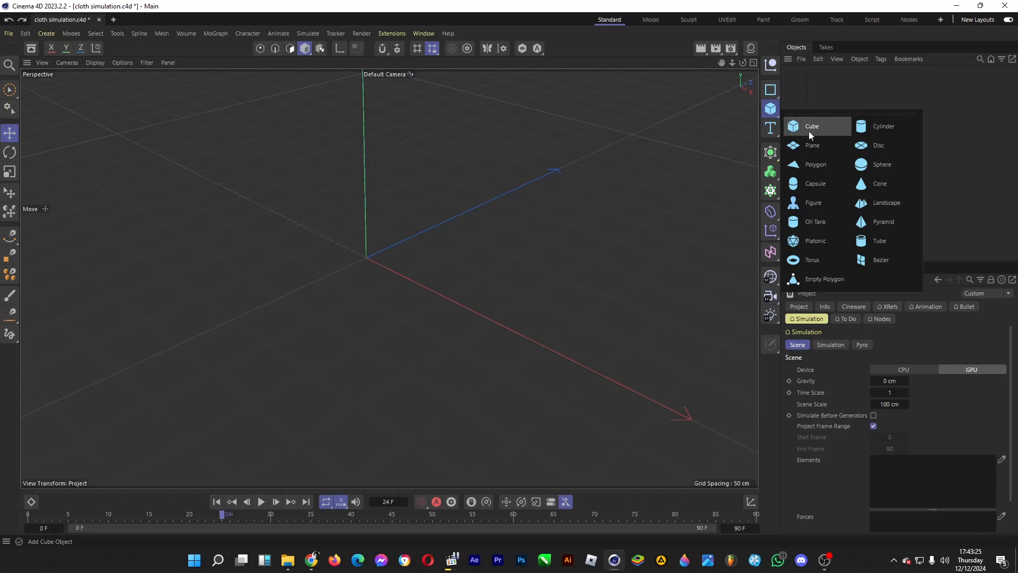
left_click(816, 144)
left_click(864, 353)
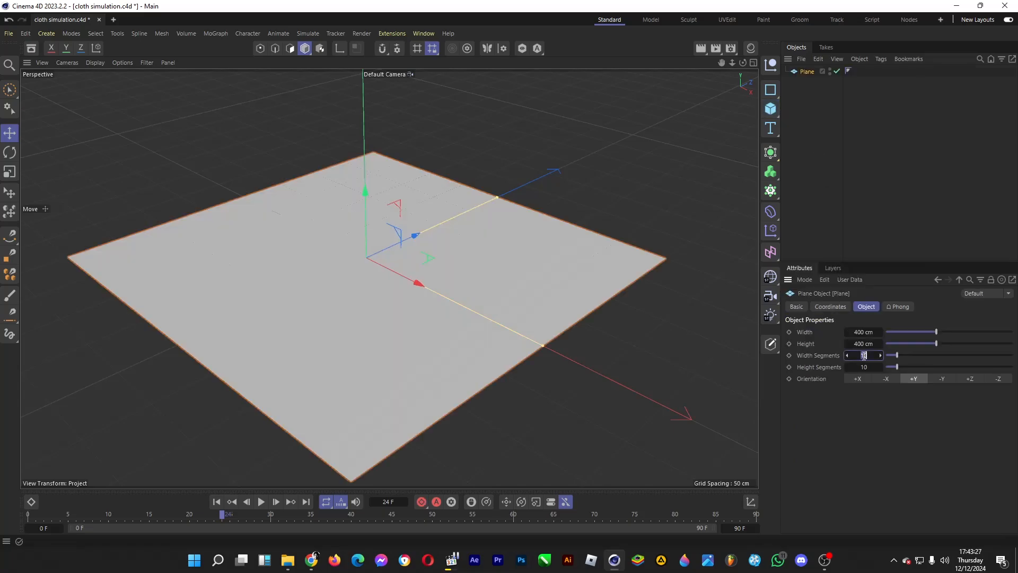
type("200")
left_click(864, 367)
type("200")
key("Return")
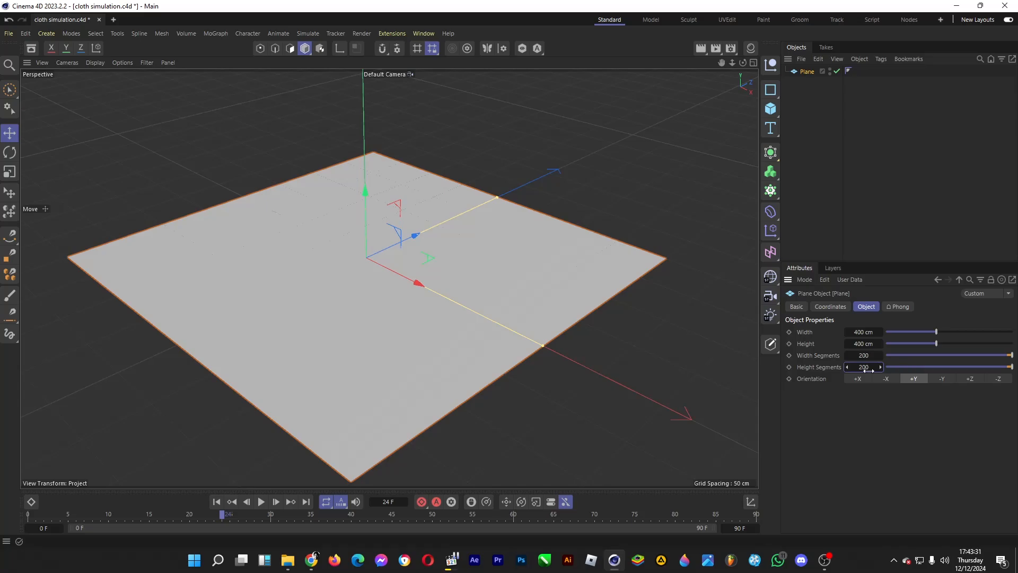
Convert the plane into an editable polygon object with Connect Objects + Delete
right_click(809, 73)
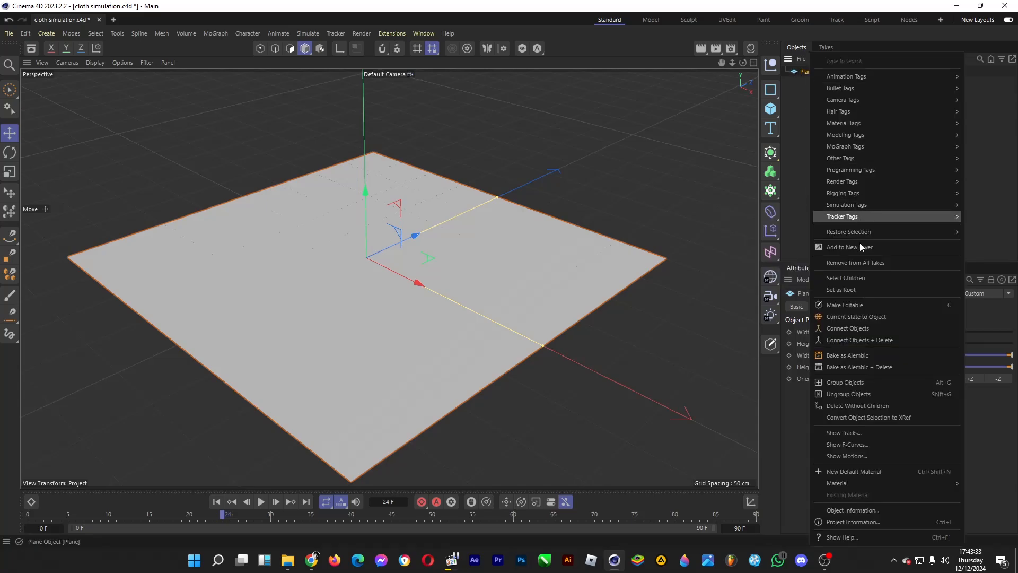
left_click(863, 341)
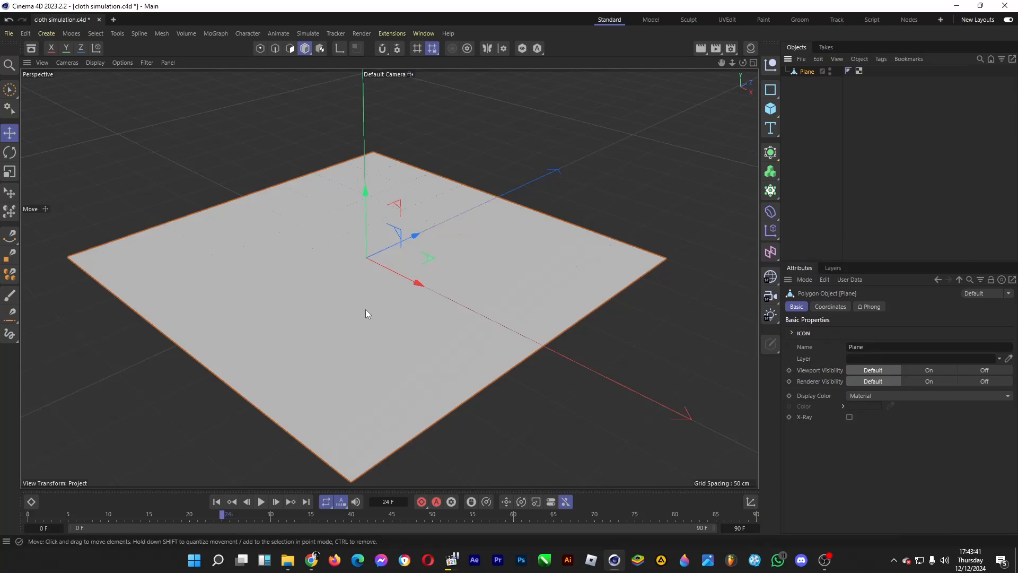
left_click(905, 205)
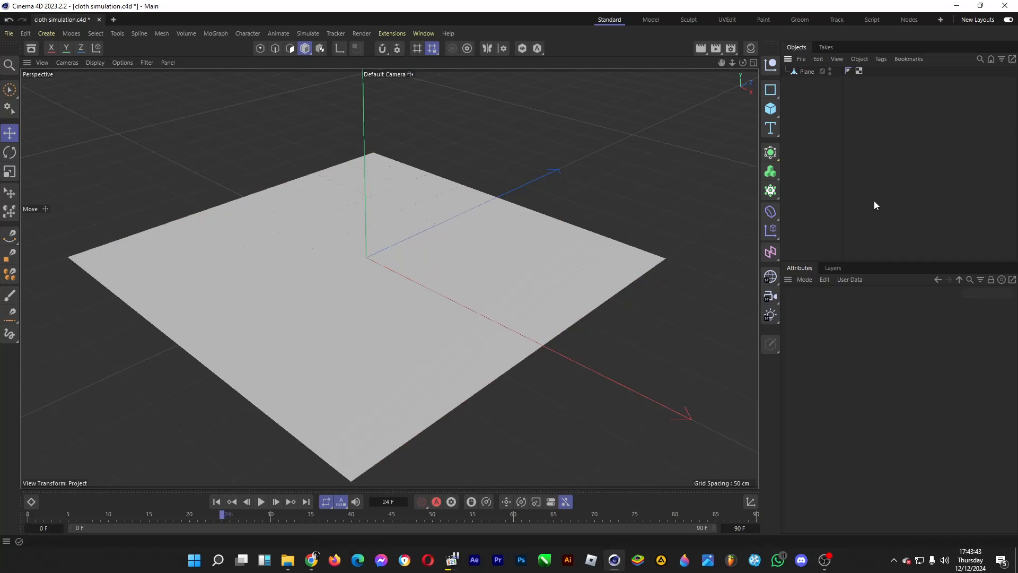
Paste the copied extruded light bulb model into the scene with the plane
key("ctrl+v")
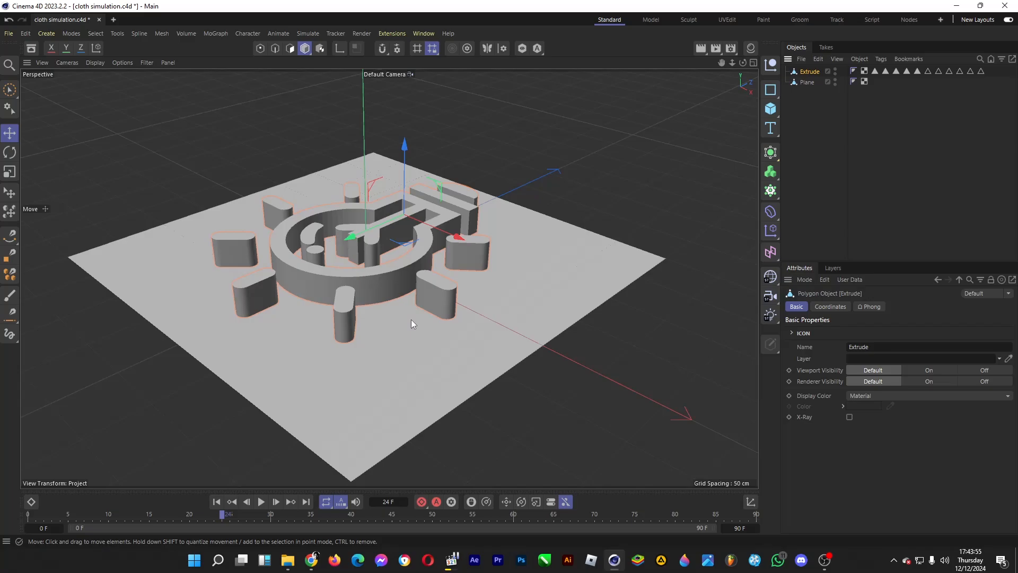
left_click_drag(743, 63, 726, 108)
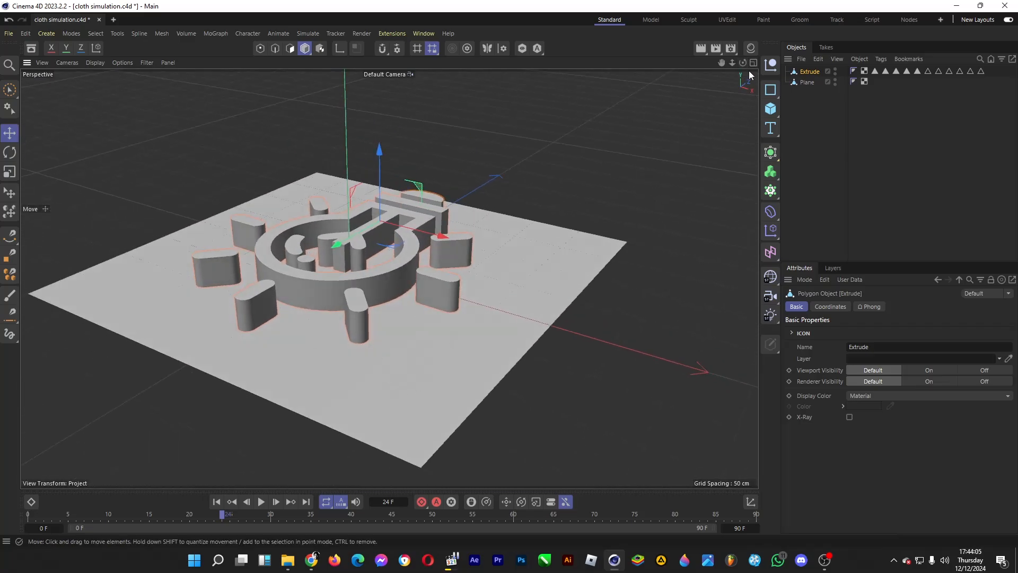
left_click_drag(743, 63, 739, 65)
left_click(814, 130)
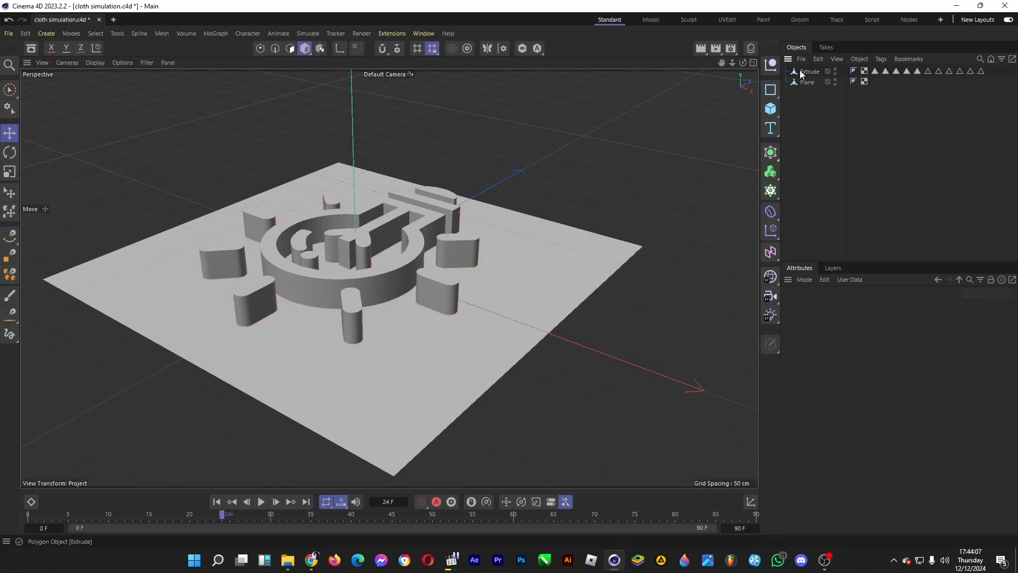
Add a Cloth simulation tag to the plane and set its Bendiness to 9999 and Target Length to 110 %
right_click(808, 81)
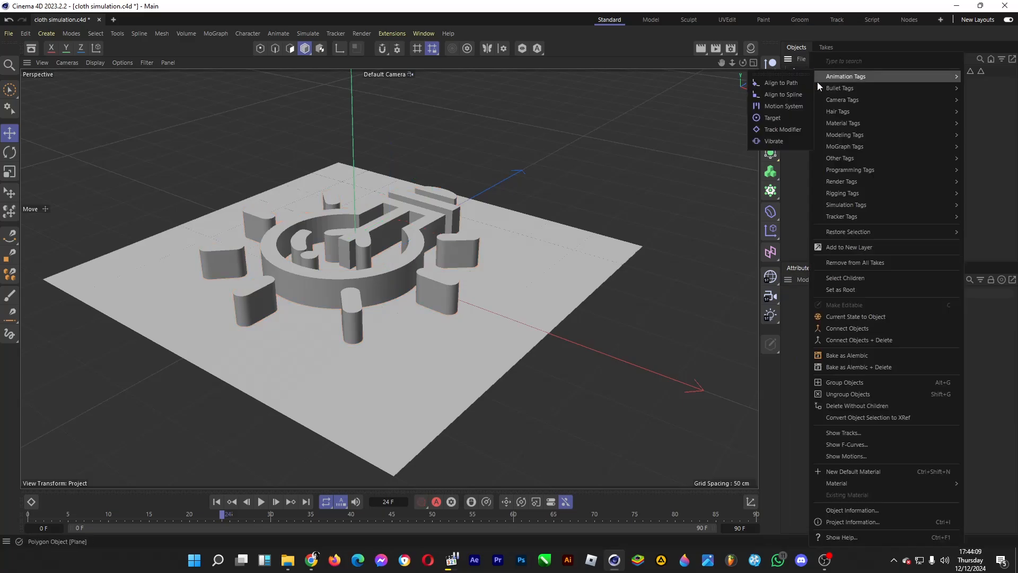
mouse_move(886, 205)
left_click(782, 211)
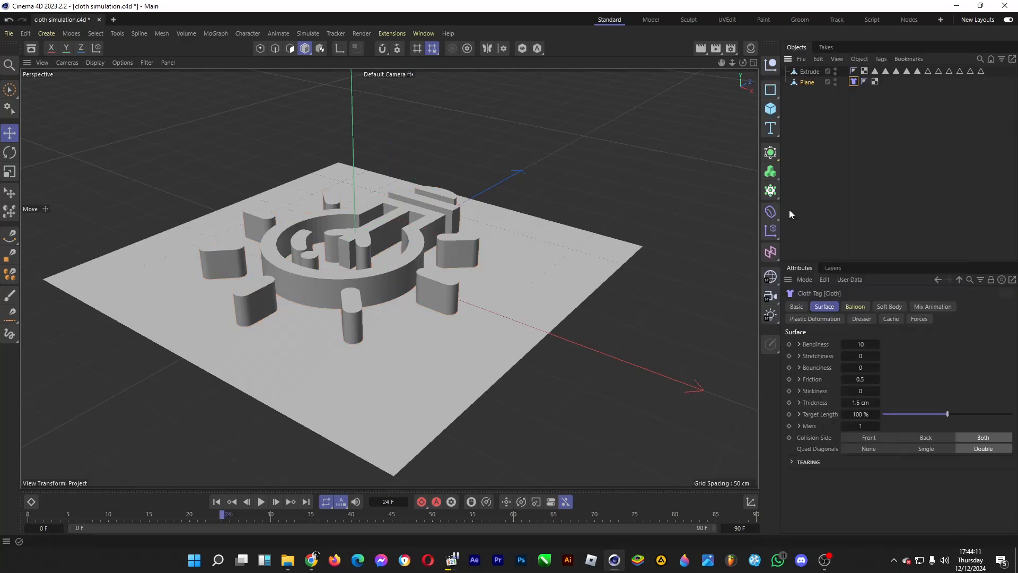
double_click(861, 343)
type("599")
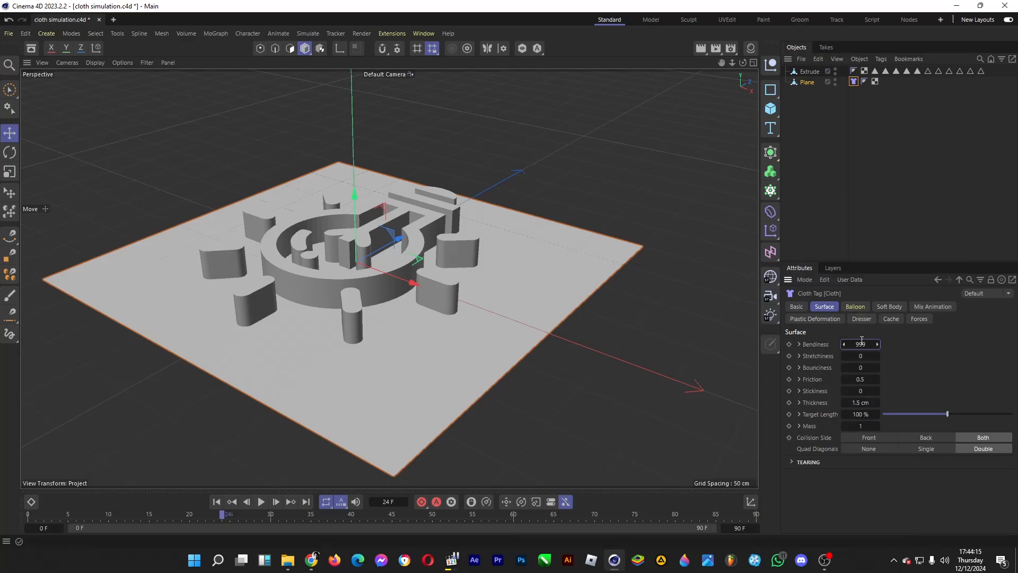
type("9999")
double_click(864, 413)
type("110")
key("Return")
Add a Collider simulation tag to the extruded light bulb model
left_click(809, 76)
right_click(809, 75)
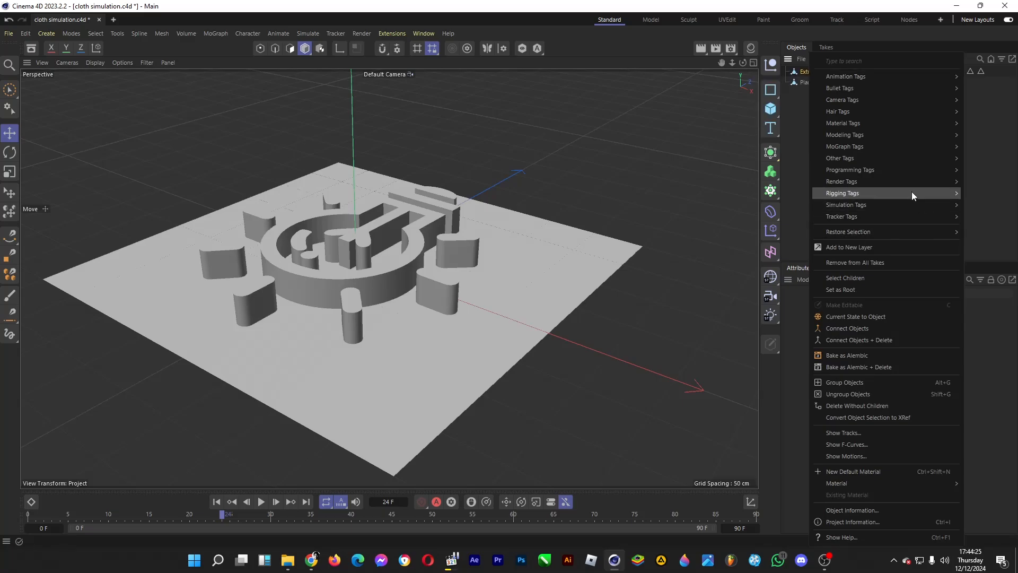
mouse_move(907, 194)
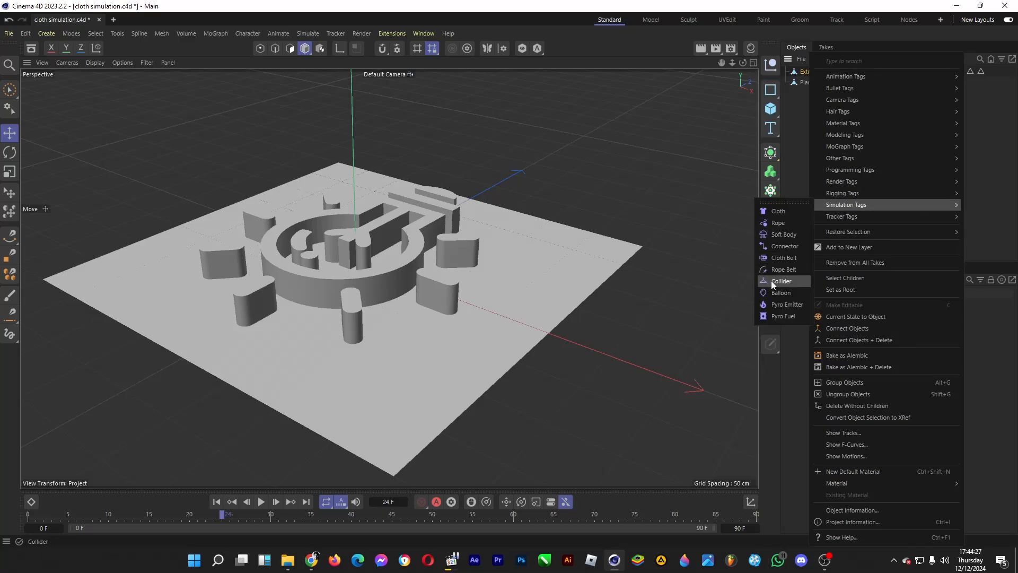
left_click(781, 281)
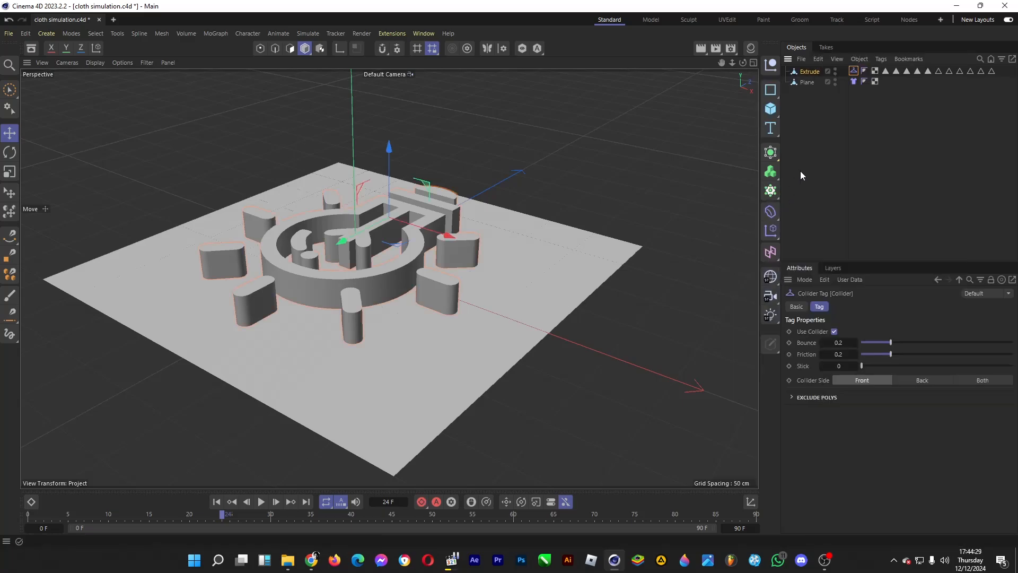
Add an Attractor force object to the scene
left_click(808, 82)
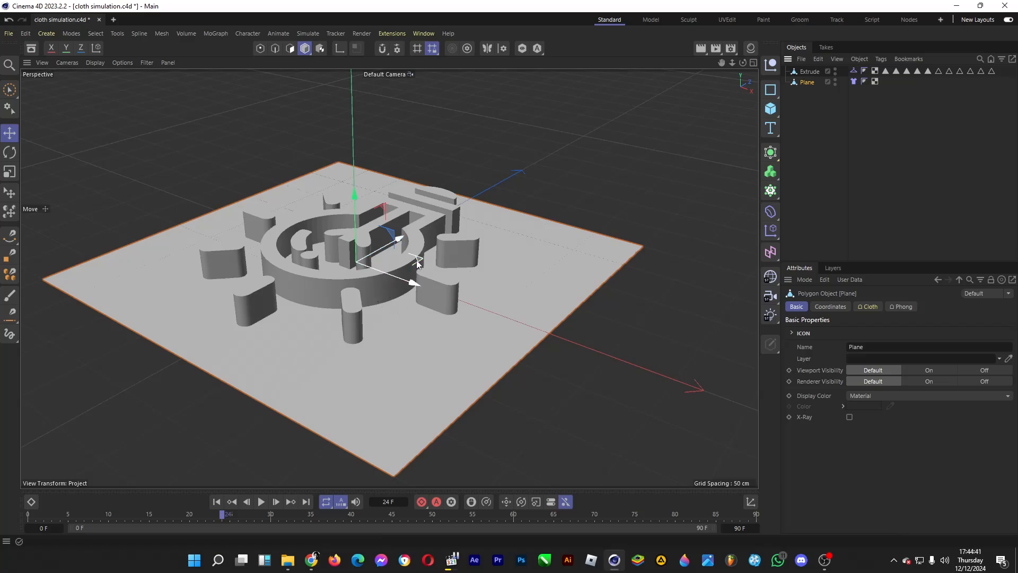
left_click(278, 34)
left_click(299, 34)
mouse_move(323, 53)
left_click(387, 56)
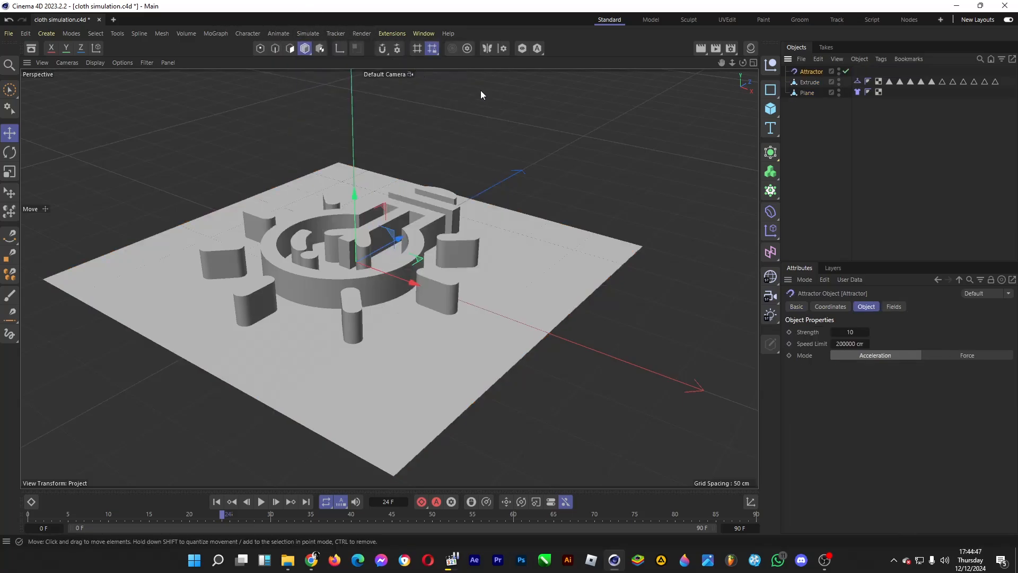
Raise the attractor vertically above the light bulb model and set its Strength to 300
left_click_drag(355, 215, 345, 100)
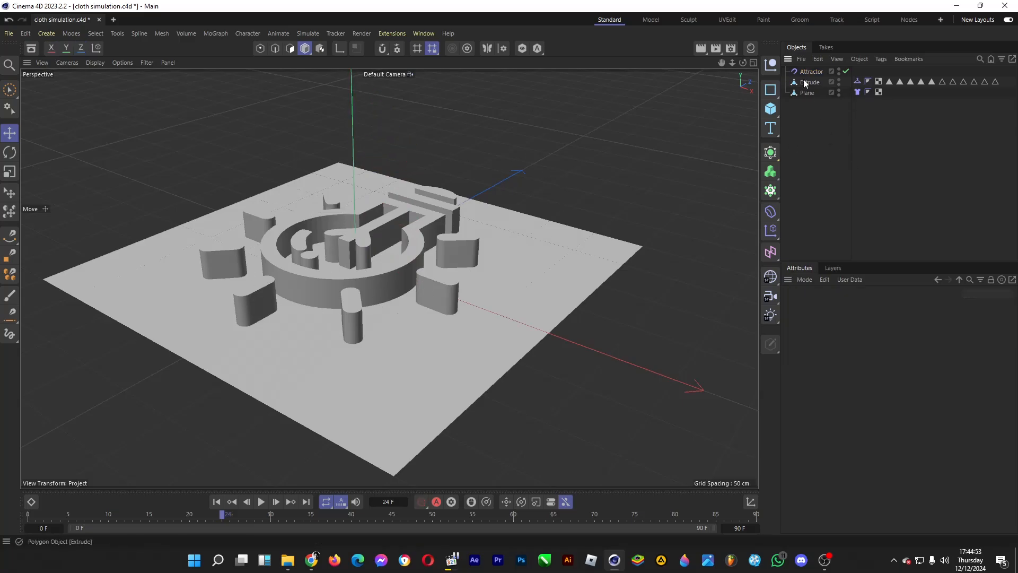
left_click(852, 331)
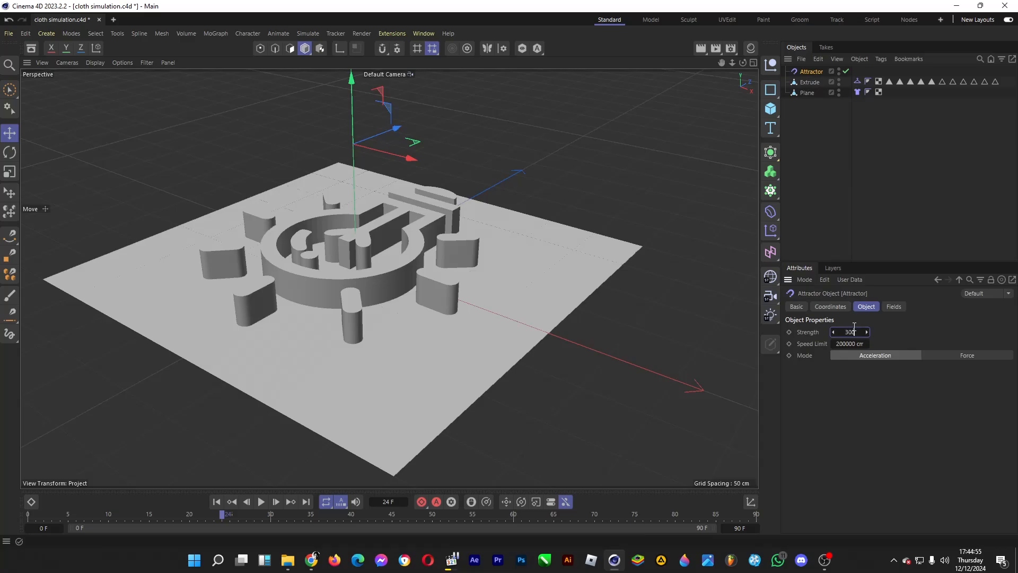
left_click(791, 108)
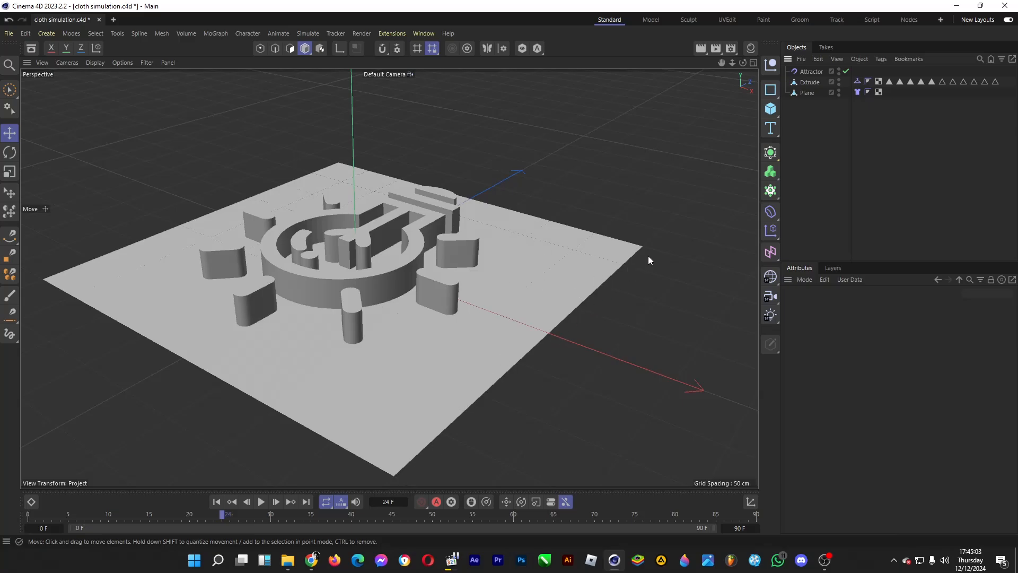
Select the full edge loops along all four outer borders of the plane in edge mode
left_click(274, 49)
left_click(807, 92)
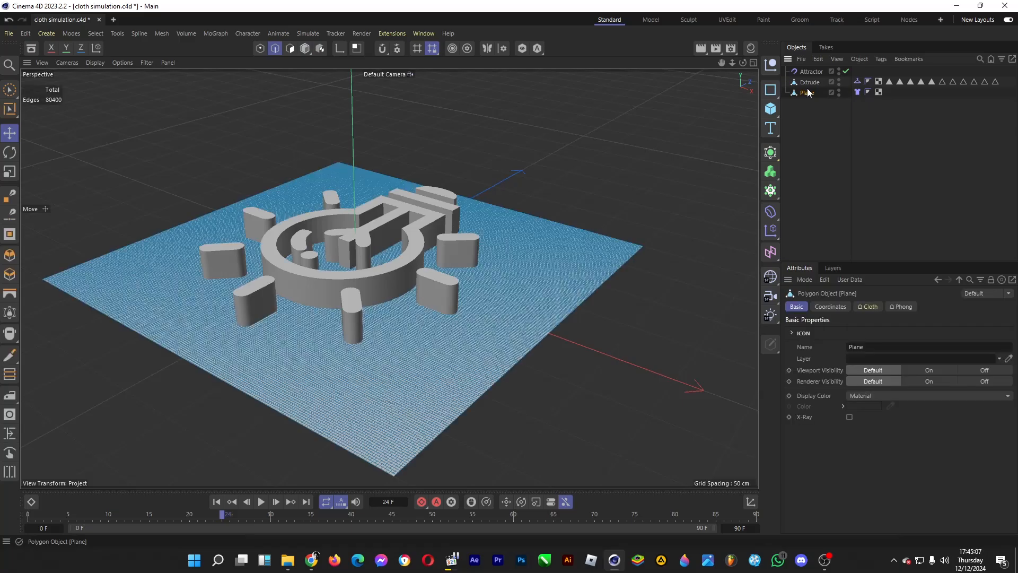
double_click(396, 476)
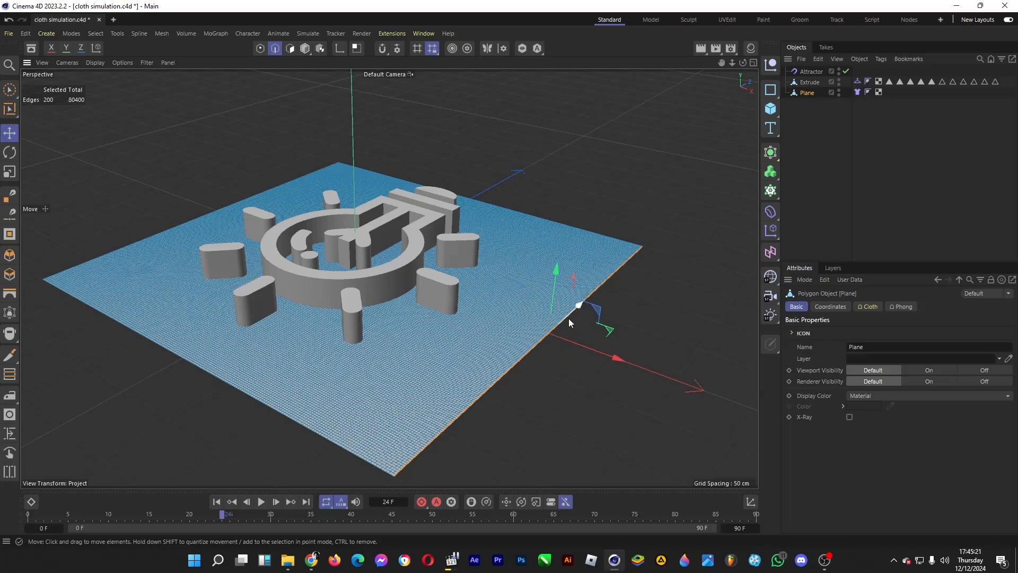
double_click(357, 456, "shift")
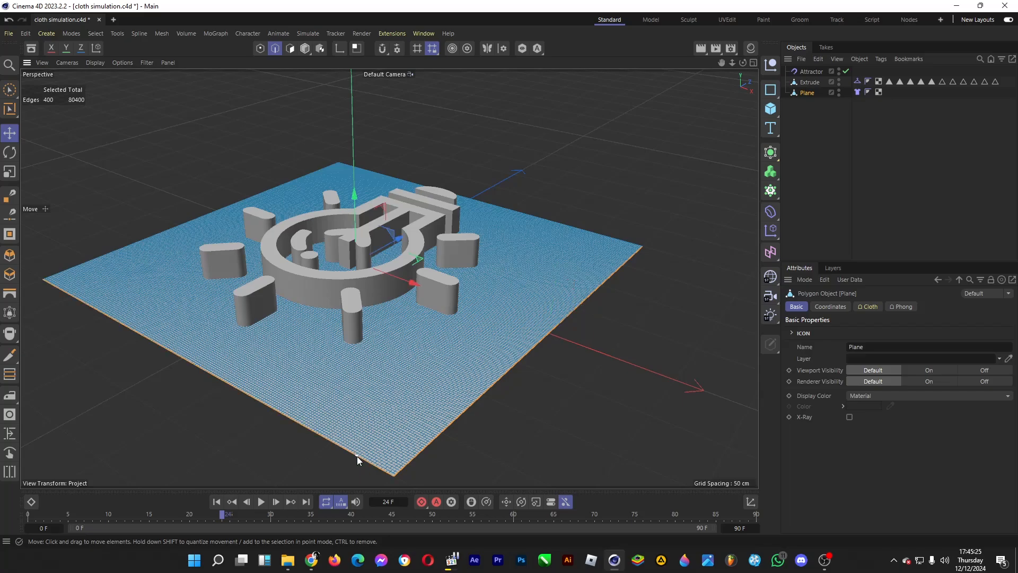
double_click(75, 265, "shift")
double_click(552, 220, "shift")
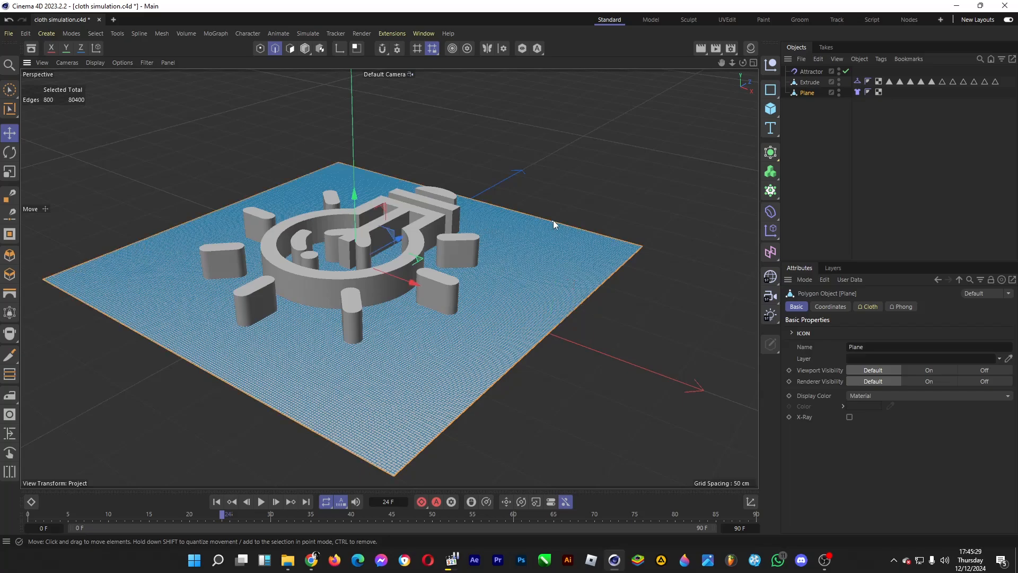
Switch to point mode and set the plane's border points as Fix Points in the Cloth tag's Dresser settings
left_click(858, 92)
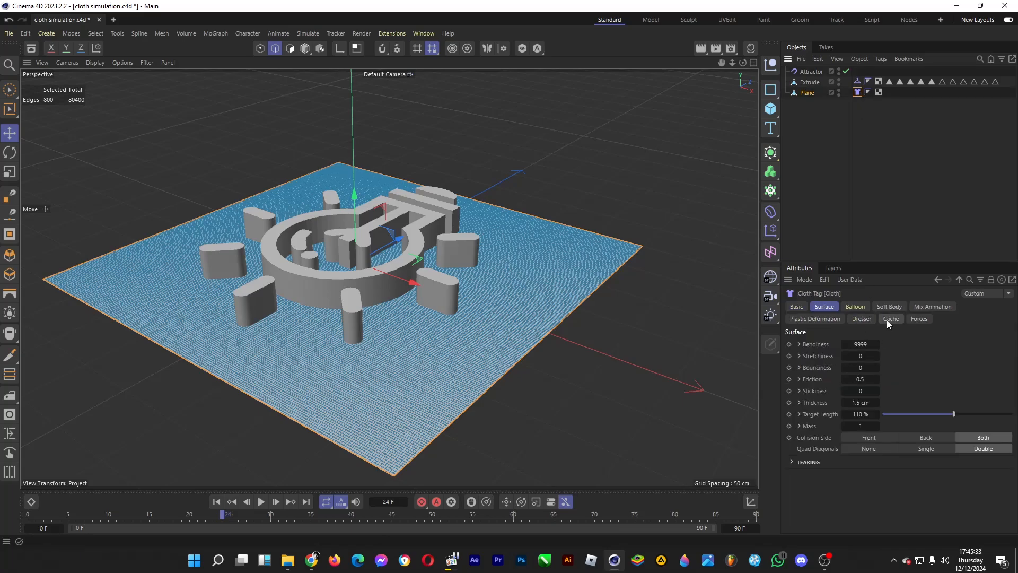
left_click(862, 319)
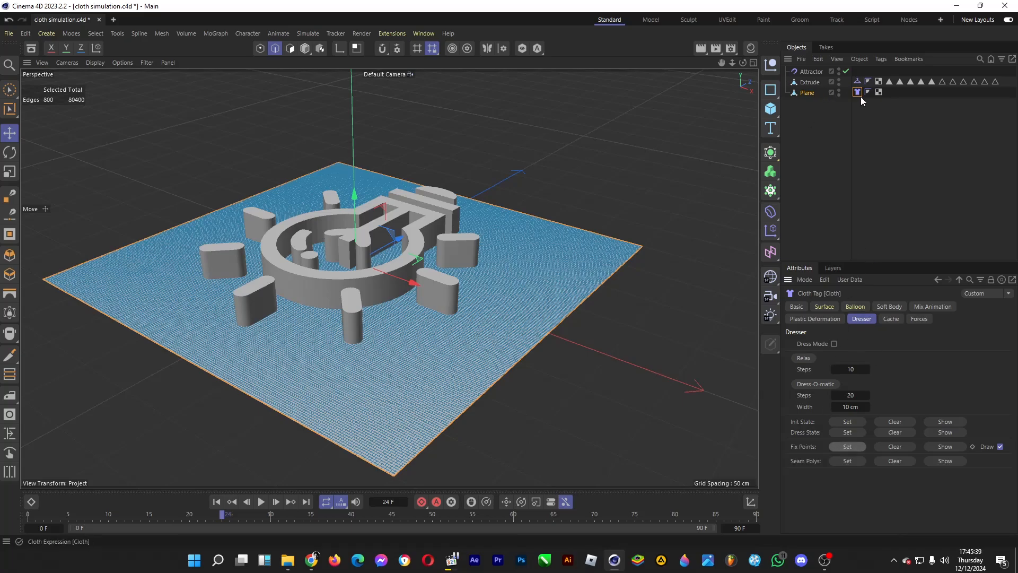
left_click(260, 48)
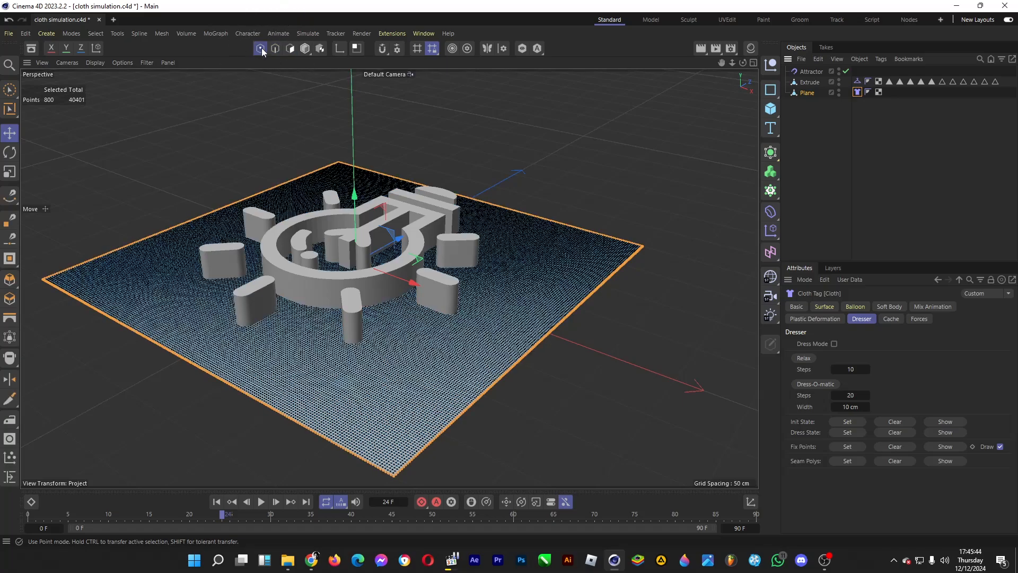
left_click(847, 446)
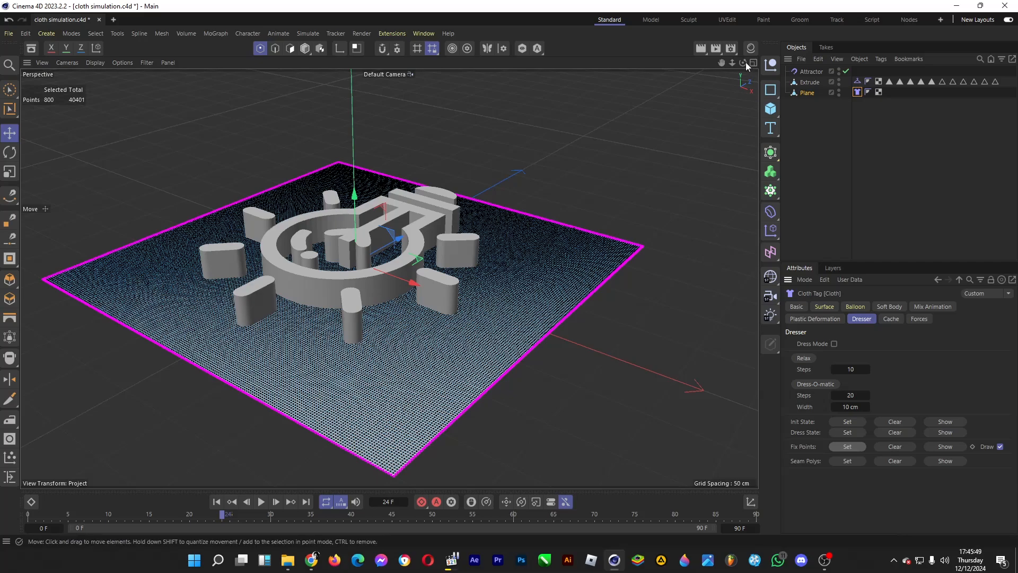
left_click_drag(743, 63, 726, 64)
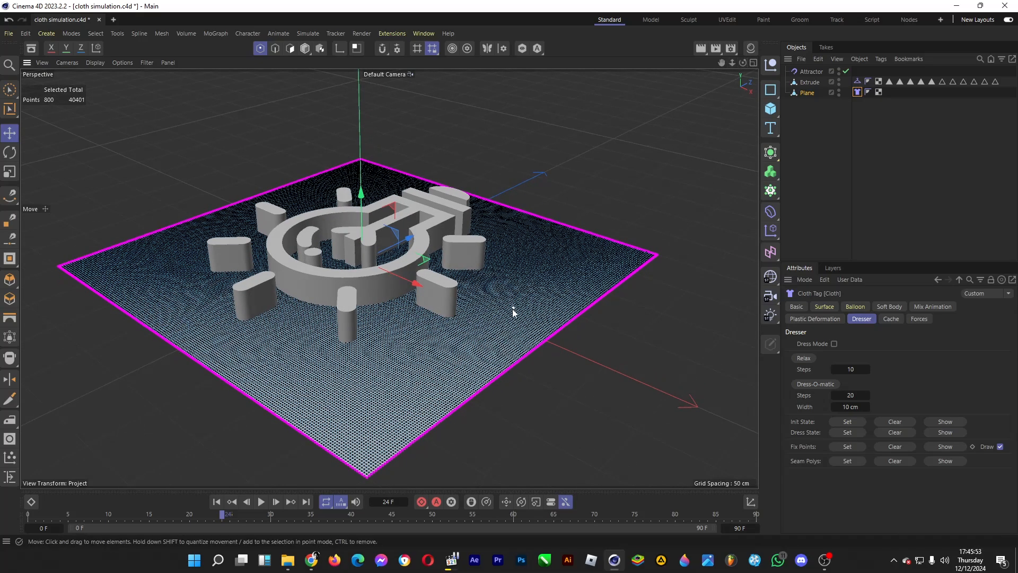
left_click(826, 132)
Add a Subdivision Surface generator and nest the plane inside it
left_click(808, 83)
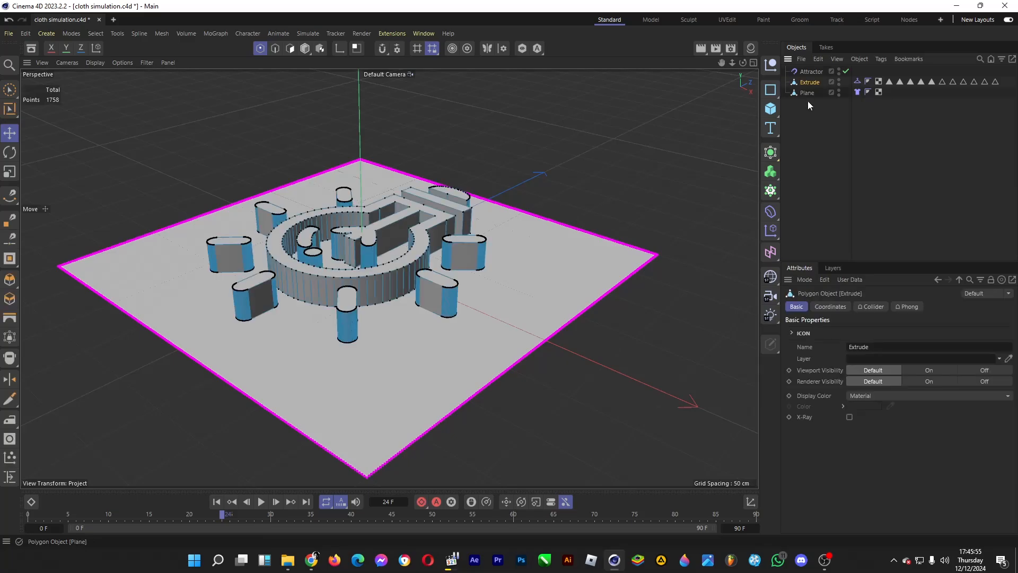
left_click(812, 118)
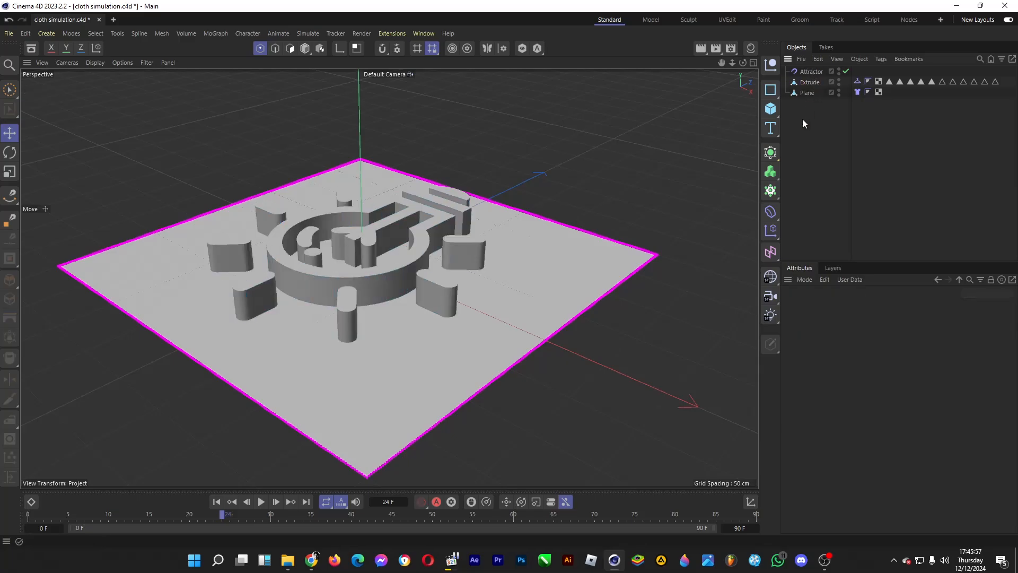
left_click(770, 153)
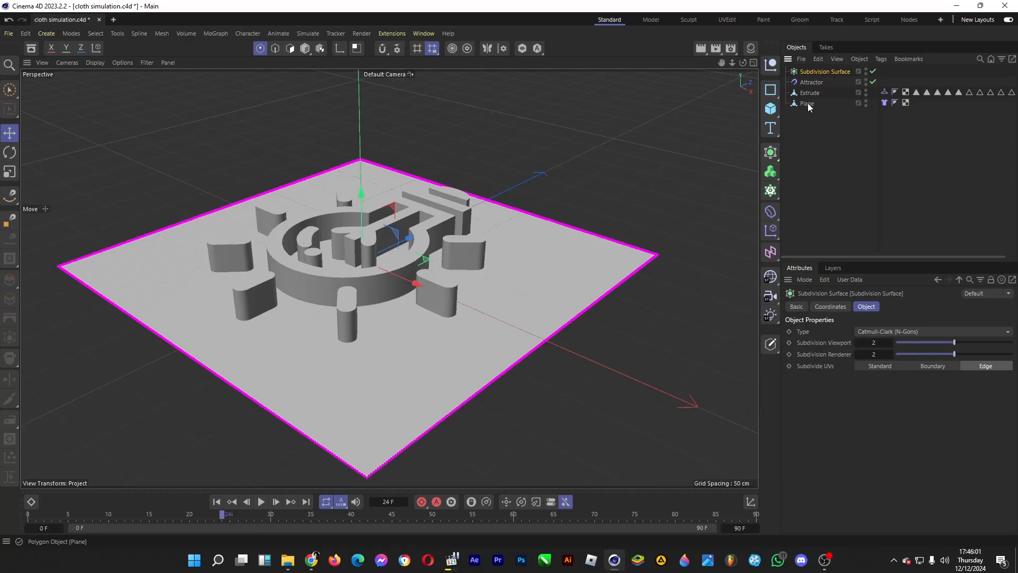
left_click_drag(807, 103, 813, 70)
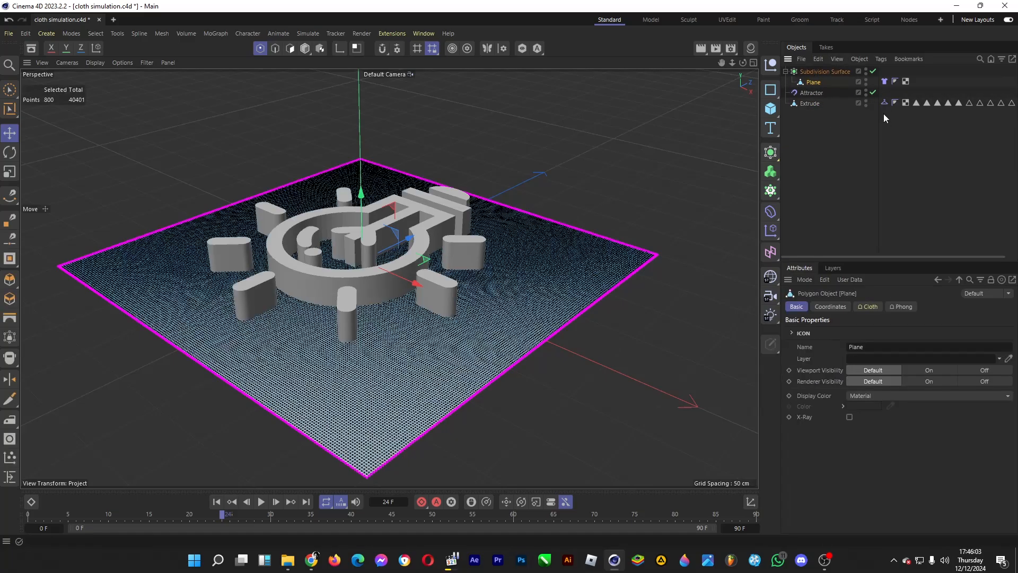
Calculate the cache of the plane's cloth simulation from the Cloth tag's Cache settings
left_click(885, 81)
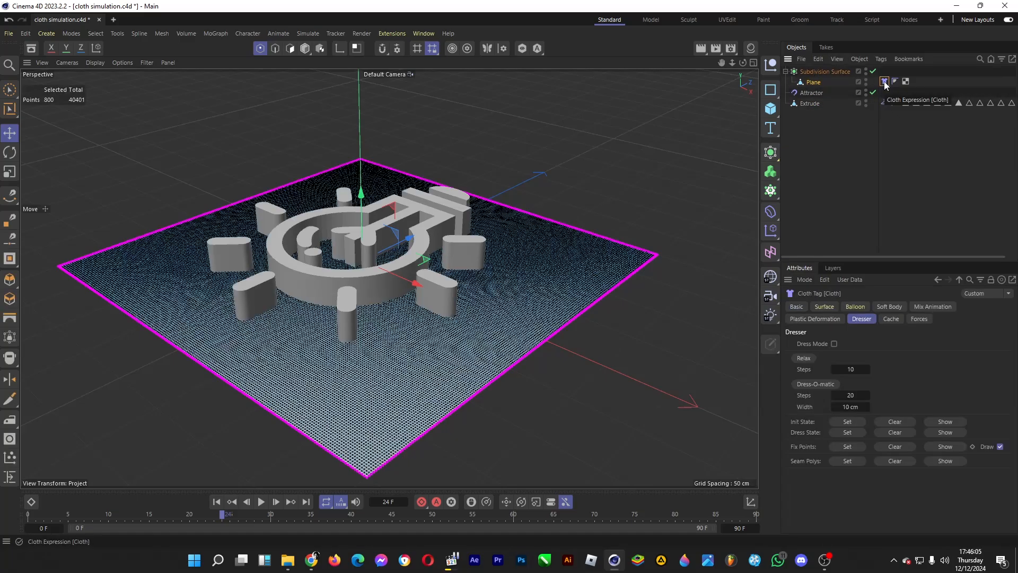
left_click(893, 317)
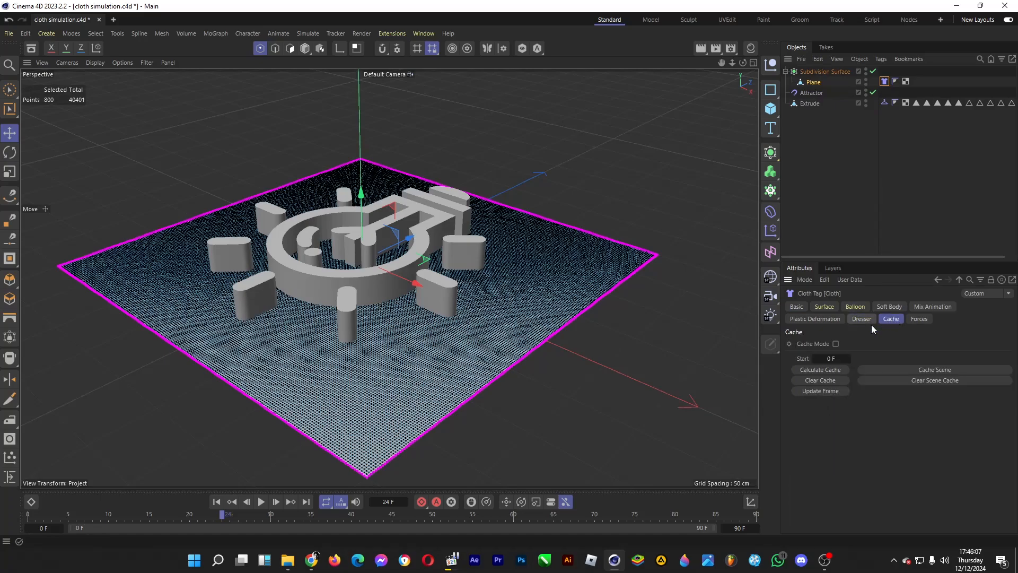
left_click(831, 371)
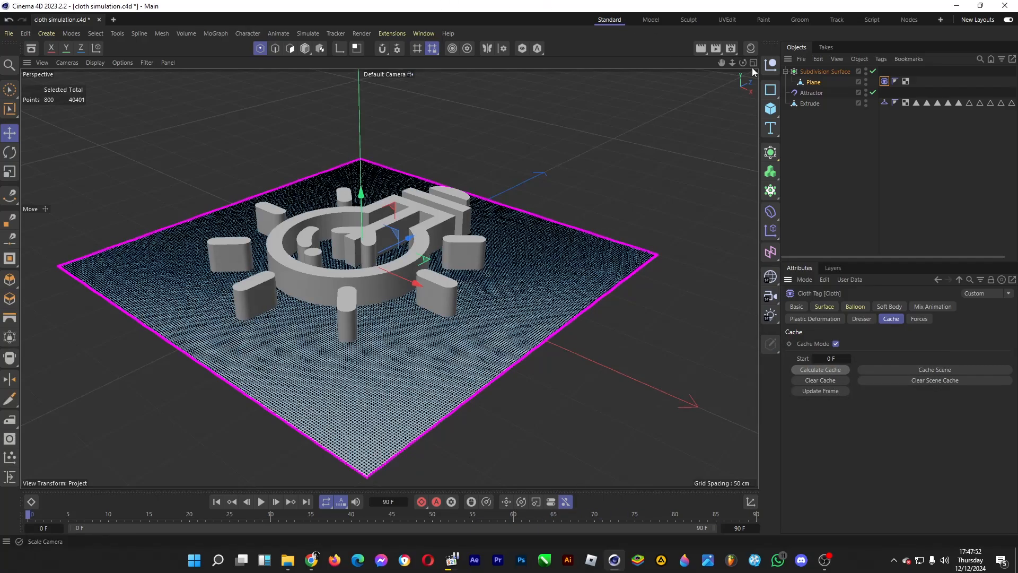
Switch to model mode and play the cached cloth simulation, viewing the plane from its other side
left_click_drag(743, 63, 689, 79)
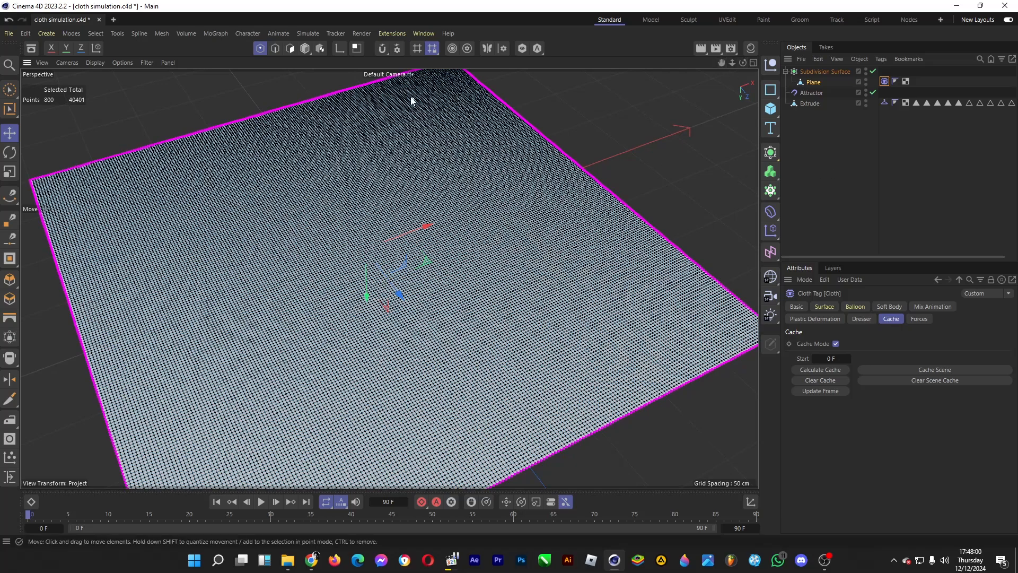
left_click(306, 49)
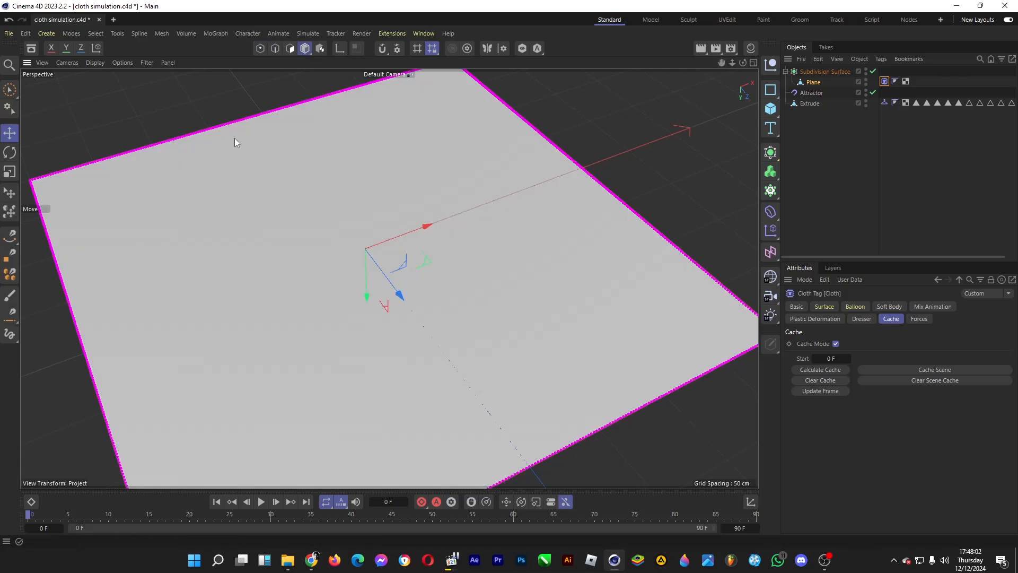
left_click(261, 502)
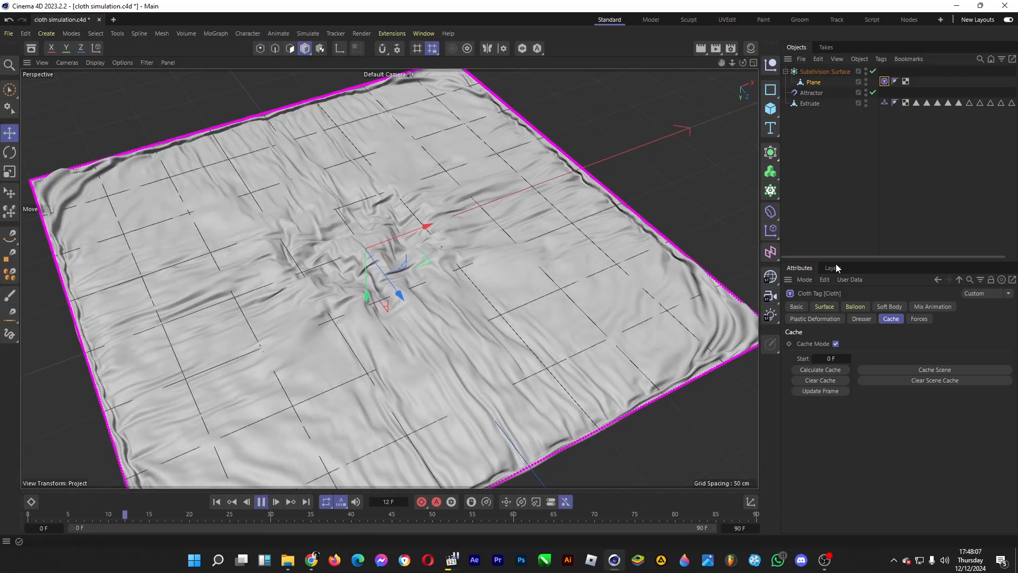